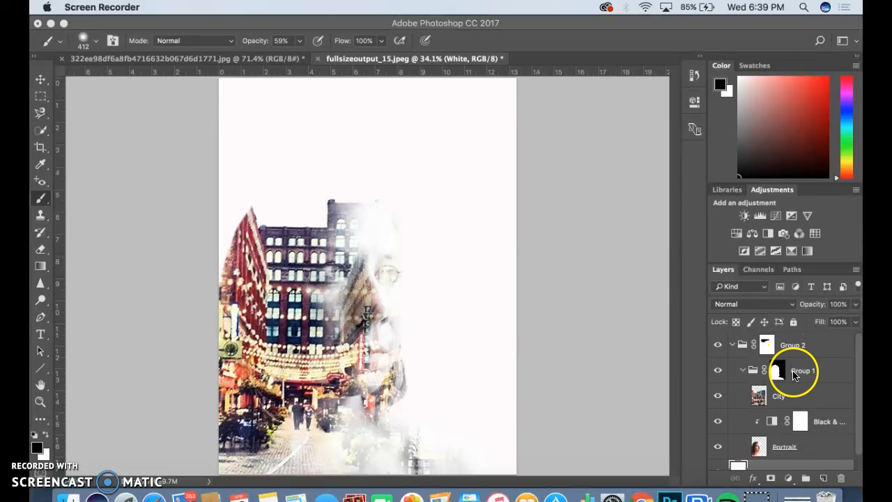
Nest Group 1, holding the city and portrait layers, inside Group 2.
{"action": "left_click", "coordinate": [792, 366]}
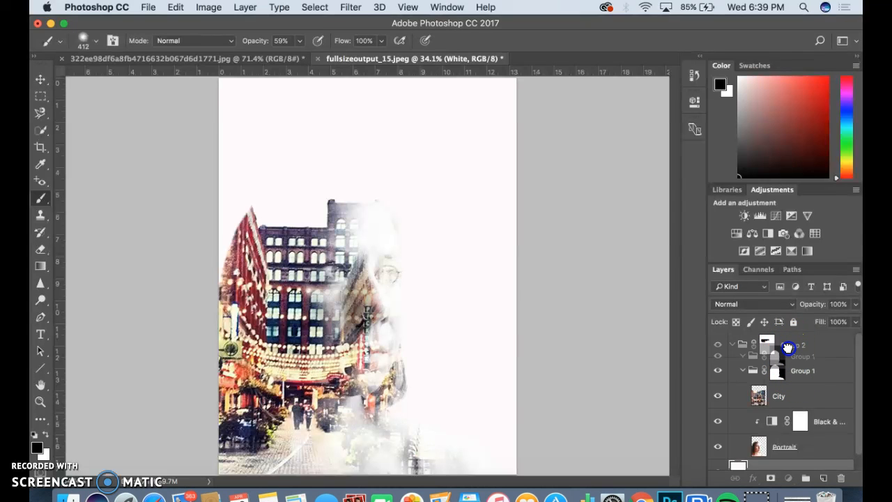
{"action": "left_click_drag", "start_coordinate": [787, 347], "coordinate": [768, 355]}
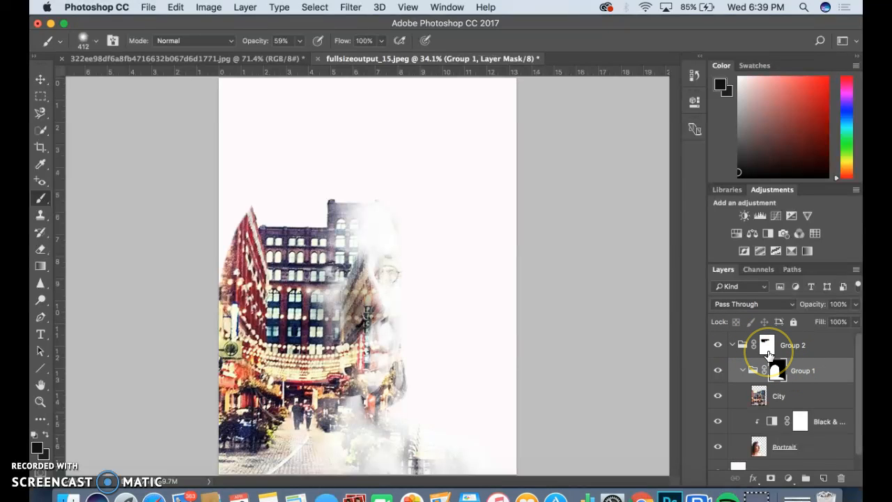
Create a new empty Layer 1 and move it directly beneath the City layer in Group 1.
{"action": "left_click", "coordinate": [776, 370]}
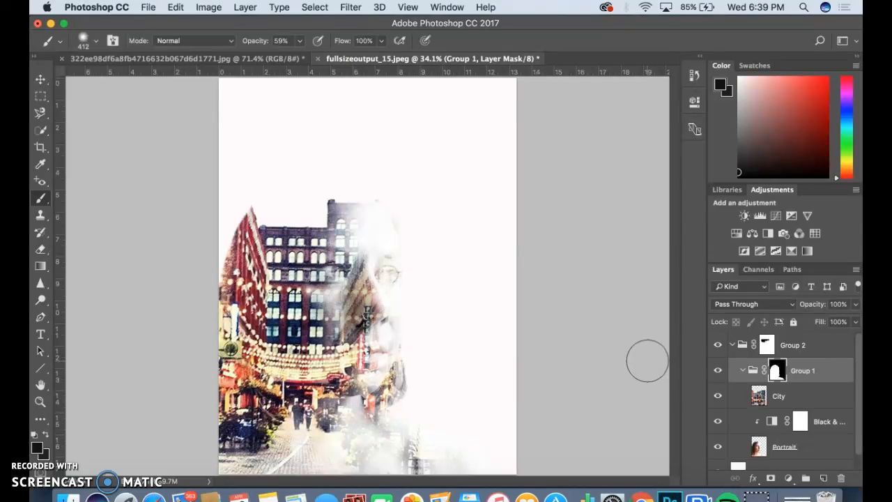
{"action": "left_click", "coordinate": [779, 397]}
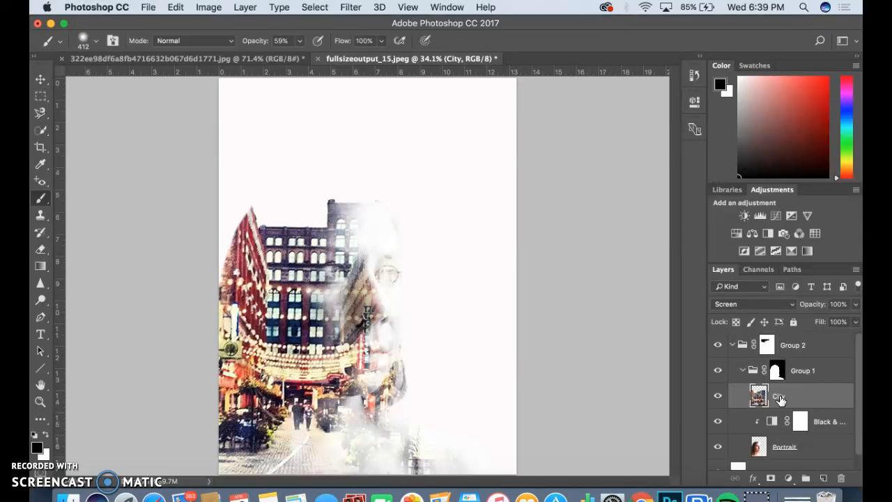
{"action": "mouse_move", "coordinate": [786, 399]}
{"action": "left_mouse_down"}
{"action": "mouse_move", "coordinate": [775, 396]}
{"action": "mouse_move", "coordinate": [798, 399]}
{"action": "mouse_move", "coordinate": [799, 412]}
{"action": "mouse_move", "coordinate": [780, 398]}
{"action": "mouse_move", "coordinate": [832, 442]}
{"action": "mouse_move", "coordinate": [820, 473]}
{"action": "mouse_move", "coordinate": [780, 398]}
{"action": "left_mouse_up"}
{"action": "left_click_drag", "start_coordinate": [780, 397], "coordinate": [823, 479]}
{"action": "left_click", "coordinate": [822, 479]}
{"action": "left_click_drag", "start_coordinate": [786, 394], "coordinate": [785, 423]}
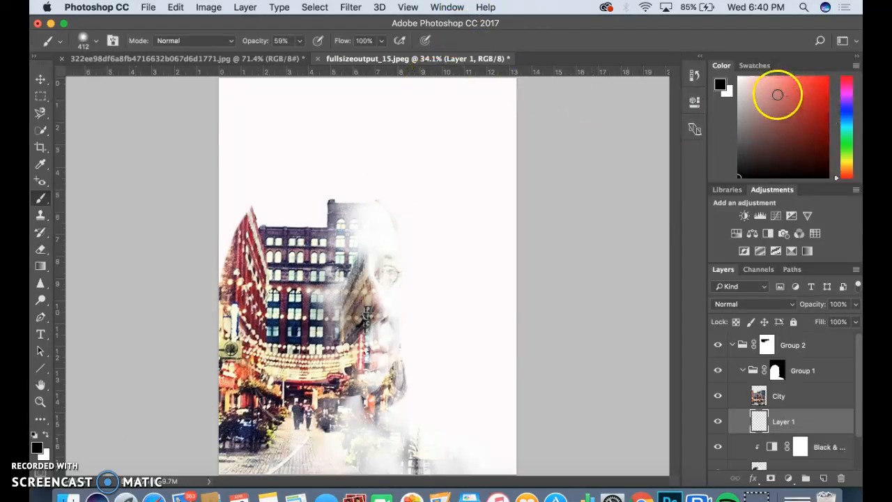
{"action": "left_click", "coordinate": [719, 84]}
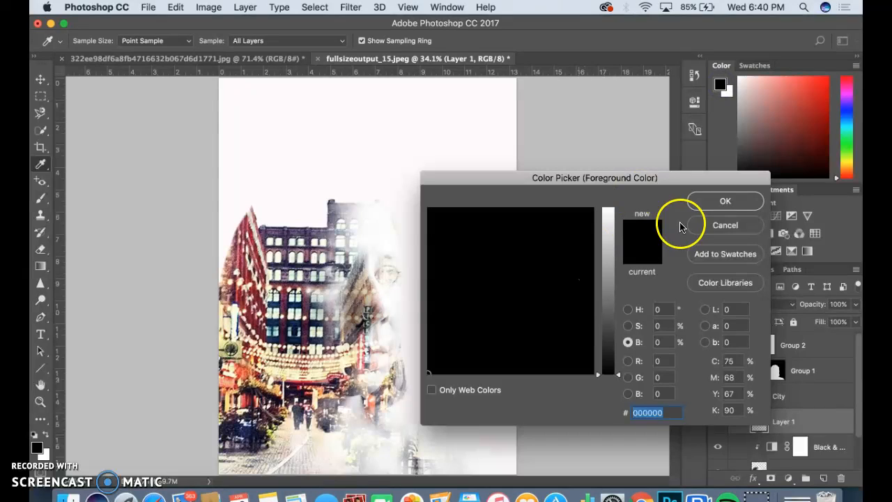
{"action": "left_click", "coordinate": [810, 97]}
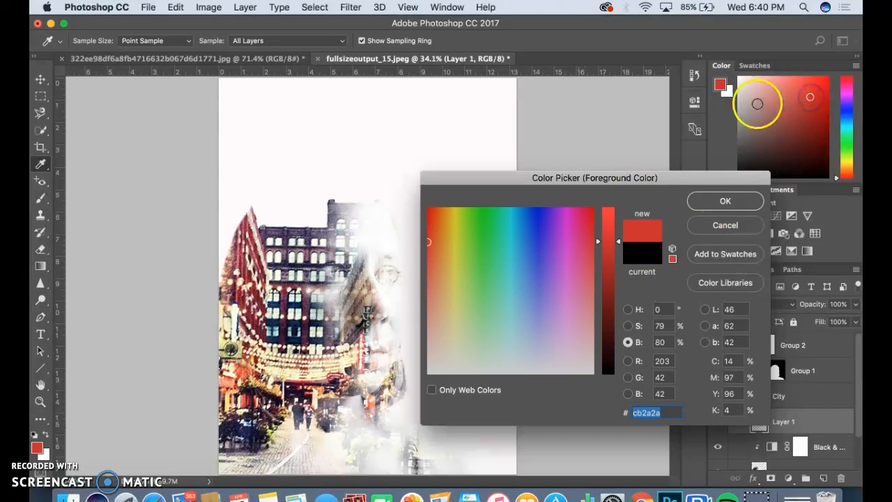
{"action": "left_click", "coordinate": [710, 203]}
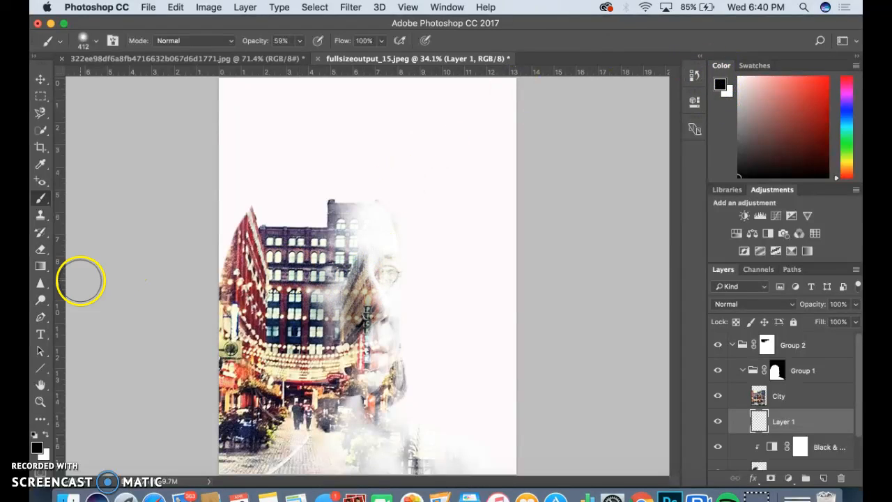
Pick the Brush tool with a 412 px tip, 10% hardness and 20% opacity.
{"action": "left_click", "coordinate": [39, 200]}
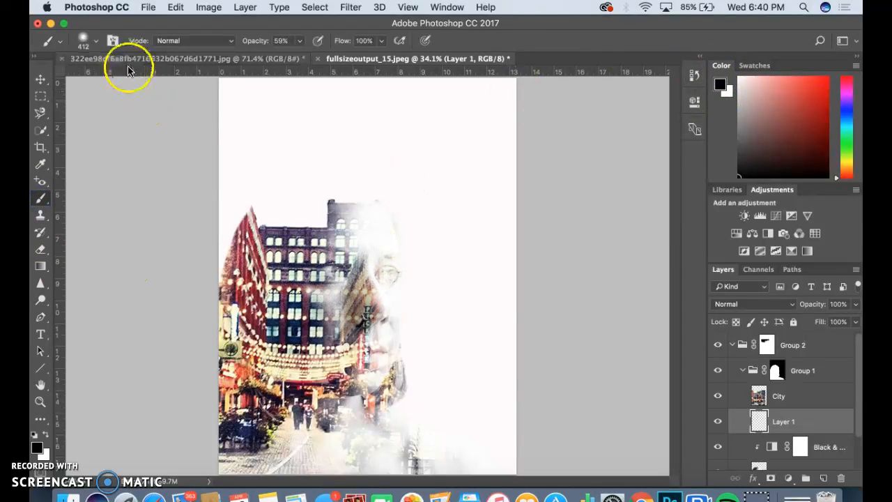
{"action": "left_click", "coordinate": [85, 40]}
{"action": "left_click", "coordinate": [165, 85]}
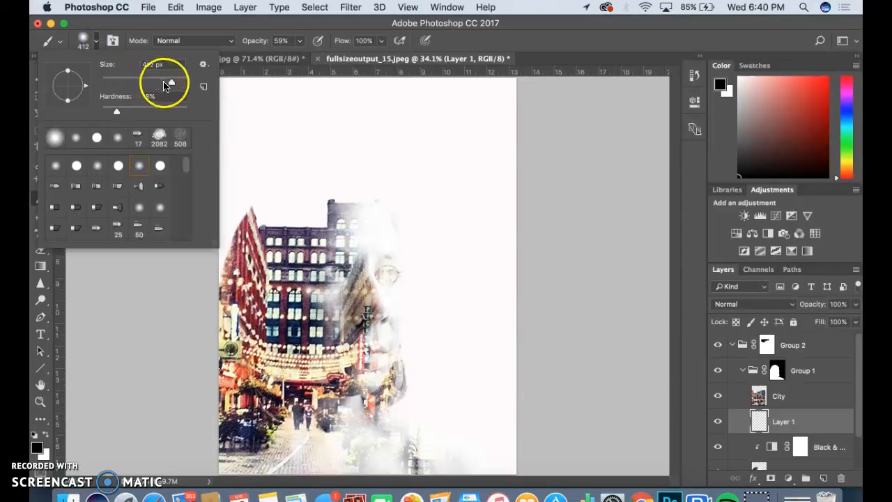
{"action": "left_click", "coordinate": [116, 112]}
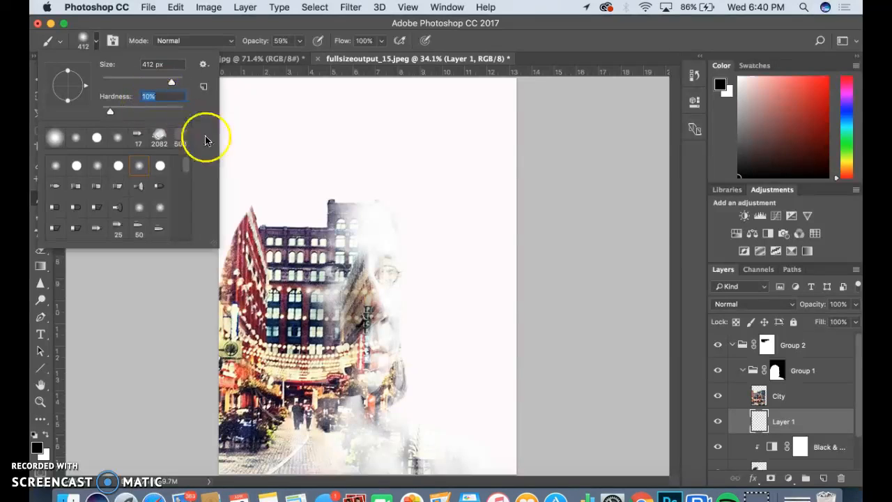
{"action": "left_click", "coordinate": [241, 48]}
{"action": "left_click", "coordinate": [302, 42]}
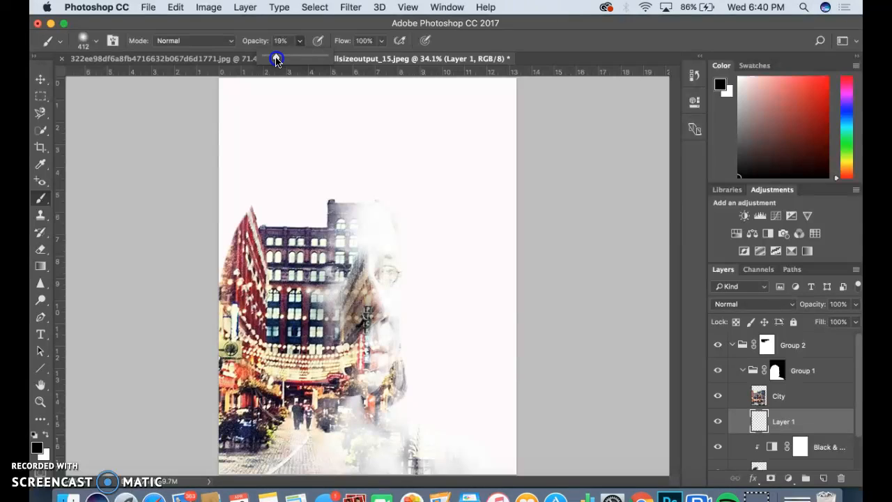
{"action": "left_click", "coordinate": [283, 40]}
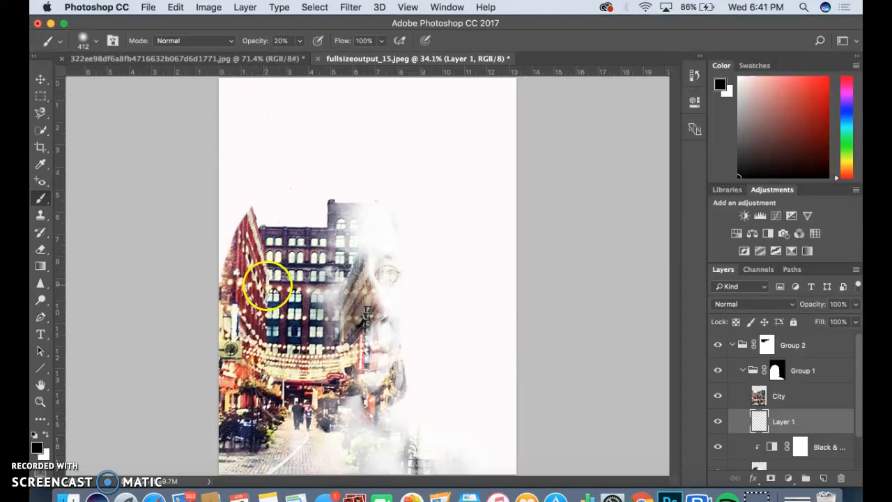
Paint soft black on Layer 1 over the left brick building, middle building top and right building.
{"action": "mouse_move", "coordinate": [267, 285]}
{"action": "left_mouse_down"}
{"action": "mouse_move", "coordinate": [239, 249]}
{"action": "mouse_move", "coordinate": [251, 259]}
{"action": "left_mouse_up"}
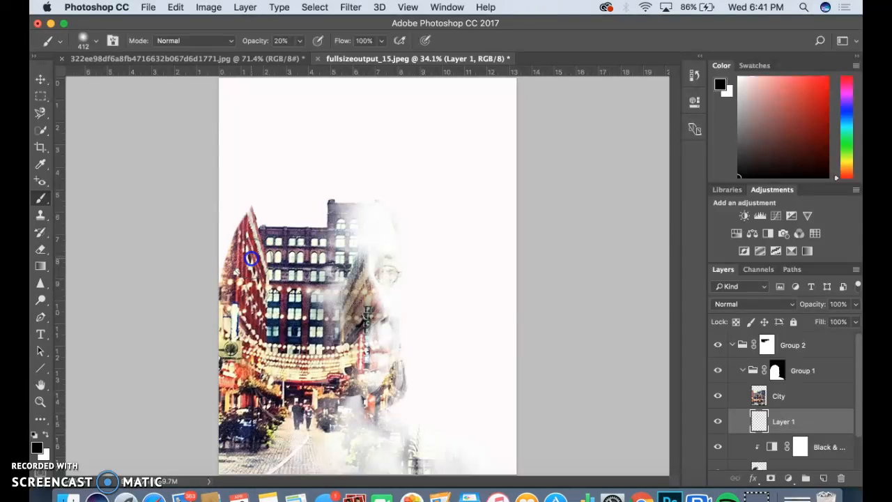
{"action": "mouse_move", "coordinate": [328, 209]}
{"action": "left_mouse_down"}
{"action": "mouse_move", "coordinate": [377, 222]}
{"action": "mouse_move", "coordinate": [389, 233]}
{"action": "mouse_move", "coordinate": [371, 210]}
{"action": "mouse_move", "coordinate": [381, 243]}
{"action": "mouse_move", "coordinate": [368, 221]}
{"action": "mouse_move", "coordinate": [363, 253]}
{"action": "mouse_move", "coordinate": [354, 245]}
{"action": "mouse_move", "coordinate": [370, 193]}
{"action": "mouse_move", "coordinate": [359, 269]}
{"action": "mouse_move", "coordinate": [338, 281]}
{"action": "mouse_move", "coordinate": [332, 263]}
{"action": "mouse_move", "coordinate": [326, 287]}
{"action": "mouse_move", "coordinate": [321, 242]}
{"action": "mouse_move", "coordinate": [307, 290]}
{"action": "mouse_move", "coordinate": [298, 237]}
{"action": "mouse_move", "coordinate": [274, 232]}
{"action": "mouse_move", "coordinate": [233, 264]}
{"action": "mouse_move", "coordinate": [225, 302]}
{"action": "mouse_move", "coordinate": [231, 369]}
{"action": "mouse_move", "coordinate": [255, 422]}
{"action": "mouse_move", "coordinate": [299, 451]}
{"action": "mouse_move", "coordinate": [324, 422]}
{"action": "mouse_move", "coordinate": [340, 449]}
{"action": "mouse_move", "coordinate": [387, 370]}
{"action": "mouse_move", "coordinate": [395, 408]}
{"action": "mouse_move", "coordinate": [377, 410]}
{"action": "mouse_move", "coordinate": [379, 364]}
{"action": "mouse_move", "coordinate": [355, 399]}
{"action": "mouse_move", "coordinate": [233, 375]}
{"action": "mouse_move", "coordinate": [218, 412]}
{"action": "mouse_move", "coordinate": [220, 459]}
{"action": "mouse_move", "coordinate": [228, 446]}
{"action": "mouse_move", "coordinate": [225, 213]}
{"action": "mouse_move", "coordinate": [224, 276]}
{"action": "mouse_move", "coordinate": [235, 239]}
{"action": "left_mouse_up"}
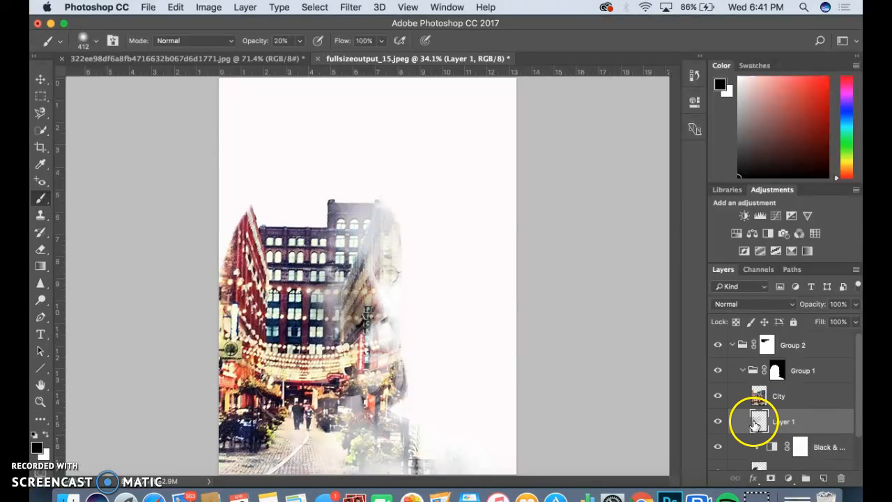
{"action": "mouse_move", "coordinate": [337, 294]}
{"action": "left_mouse_down"}
{"action": "mouse_move", "coordinate": [229, 263]}
{"action": "mouse_move", "coordinate": [232, 308]}
{"action": "mouse_move", "coordinate": [232, 249]}
{"action": "mouse_move", "coordinate": [239, 255]}
{"action": "mouse_move", "coordinate": [243, 245]}
{"action": "mouse_move", "coordinate": [251, 211]}
{"action": "mouse_move", "coordinate": [245, 244]}
{"action": "mouse_move", "coordinate": [305, 299]}
{"action": "mouse_move", "coordinate": [406, 298]}
{"action": "mouse_move", "coordinate": [358, 267]}
{"action": "mouse_move", "coordinate": [358, 298]}
{"action": "mouse_move", "coordinate": [383, 240]}
{"action": "mouse_move", "coordinate": [368, 293]}
{"action": "mouse_move", "coordinate": [367, 279]}
{"action": "mouse_move", "coordinate": [361, 348]}
{"action": "mouse_move", "coordinate": [360, 317]}
{"action": "left_mouse_up"}
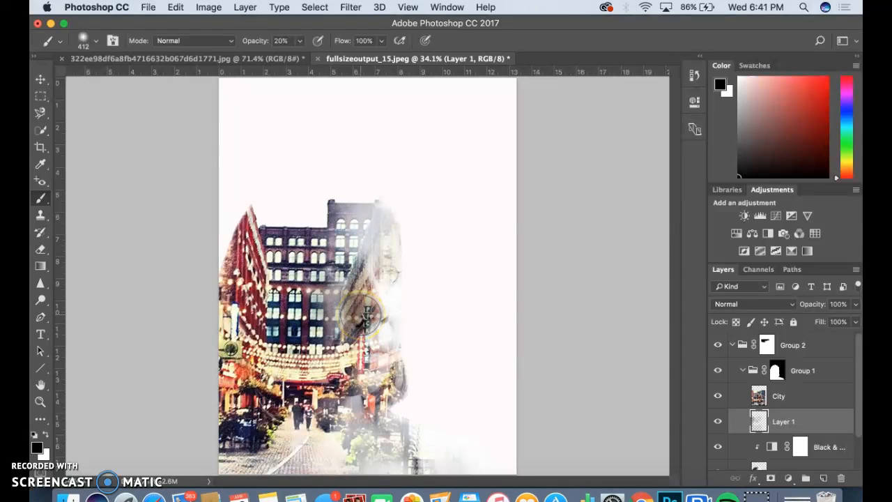
{"action": "left_click", "coordinate": [783, 396]}
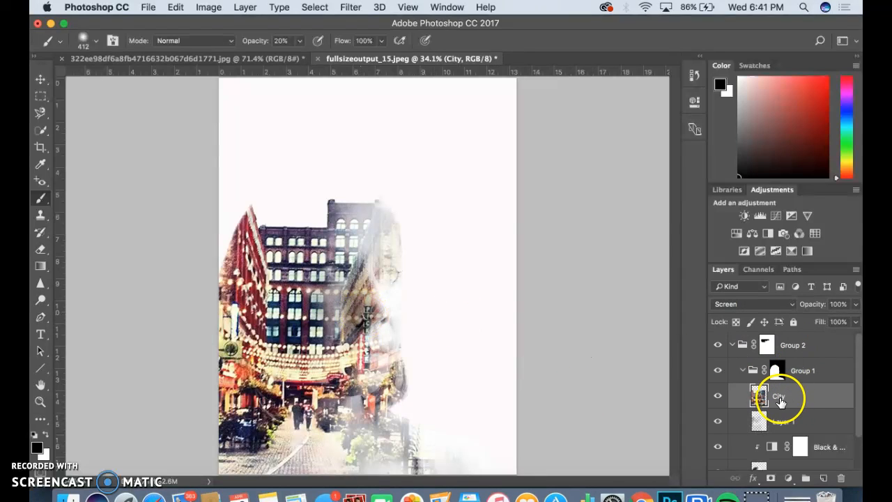
Add a mask to the City layer and brush it so the right building fades into the face.
{"action": "left_click", "coordinate": [770, 478]}
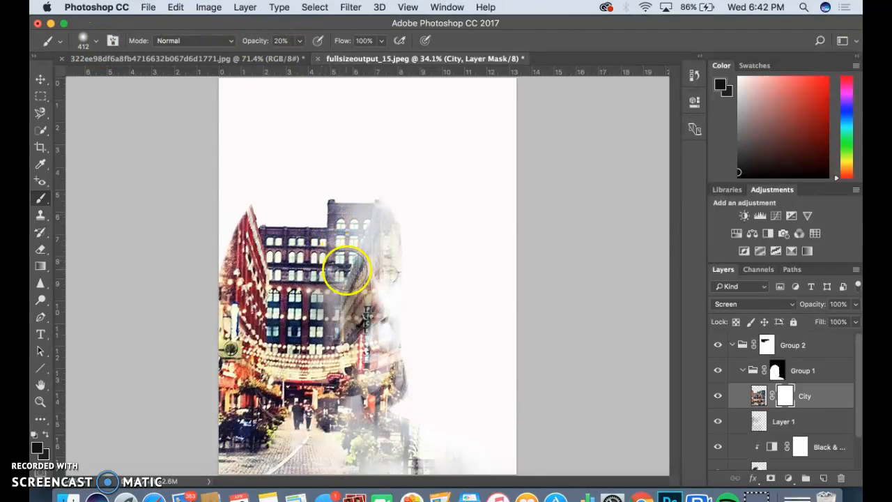
{"action": "mouse_move", "coordinate": [360, 259]}
{"action": "left_mouse_down"}
{"action": "mouse_move", "coordinate": [365, 313]}
{"action": "mouse_move", "coordinate": [377, 270]}
{"action": "mouse_move", "coordinate": [372, 310]}
{"action": "mouse_move", "coordinate": [371, 295]}
{"action": "mouse_move", "coordinate": [360, 298]}
{"action": "mouse_move", "coordinate": [358, 327]}
{"action": "mouse_move", "coordinate": [362, 295]}
{"action": "mouse_move", "coordinate": [352, 271]}
{"action": "mouse_move", "coordinate": [337, 297]}
{"action": "left_mouse_up"}
{"action": "mouse_move", "coordinate": [344, 249]}
{"action": "left_mouse_down"}
{"action": "mouse_move", "coordinate": [331, 289]}
{"action": "mouse_move", "coordinate": [344, 253]}
{"action": "mouse_move", "coordinate": [339, 282]}
{"action": "mouse_move", "coordinate": [343, 259]}
{"action": "mouse_move", "coordinate": [376, 256]}
{"action": "mouse_move", "coordinate": [384, 276]}
{"action": "mouse_move", "coordinate": [378, 238]}
{"action": "left_mouse_up"}
{"action": "left_click_drag", "start_coordinate": [372, 205], "coordinate": [362, 299]}
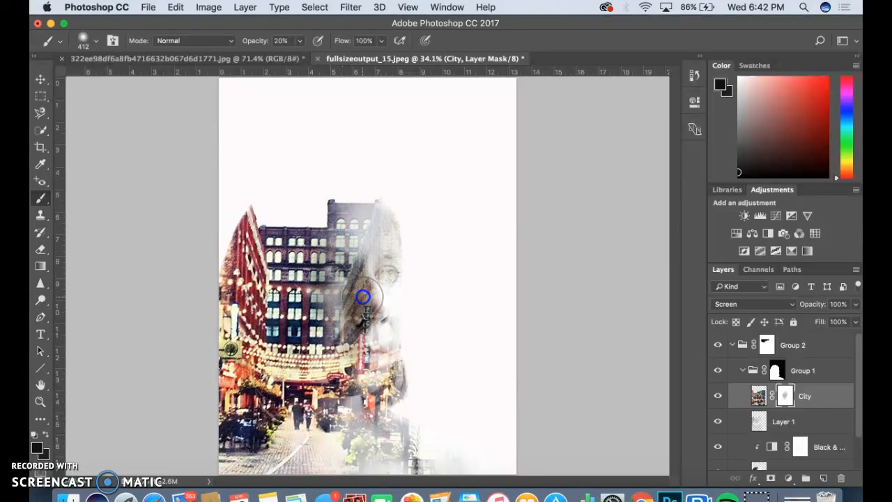
{"action": "left_click", "coordinate": [301, 44]}
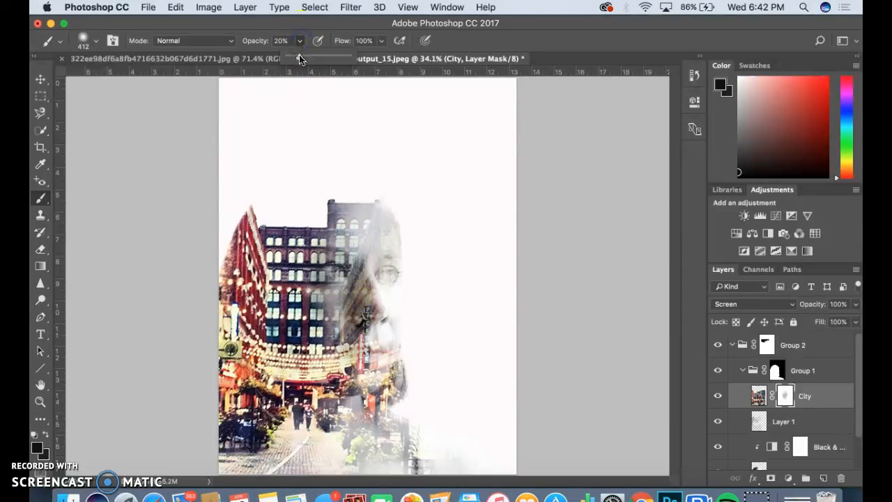
At 30% brush opacity, paint the City mask to reveal the eyes, mouth, chin and neck.
{"action": "left_click_drag", "start_coordinate": [306, 57], "coordinate": [307, 57]}
{"action": "mouse_move", "coordinate": [388, 302]}
{"action": "left_mouse_down"}
{"action": "mouse_move", "coordinate": [375, 275]}
{"action": "mouse_move", "coordinate": [371, 288]}
{"action": "mouse_move", "coordinate": [369, 240]}
{"action": "mouse_move", "coordinate": [357, 283]}
{"action": "mouse_move", "coordinate": [334, 270]}
{"action": "mouse_move", "coordinate": [329, 310]}
{"action": "mouse_move", "coordinate": [348, 297]}
{"action": "mouse_move", "coordinate": [353, 251]}
{"action": "mouse_move", "coordinate": [384, 235]}
{"action": "mouse_move", "coordinate": [387, 248]}
{"action": "mouse_move", "coordinate": [361, 294]}
{"action": "mouse_move", "coordinate": [363, 364]}
{"action": "mouse_move", "coordinate": [361, 291]}
{"action": "mouse_move", "coordinate": [351, 307]}
{"action": "mouse_move", "coordinate": [354, 355]}
{"action": "mouse_move", "coordinate": [351, 326]}
{"action": "mouse_move", "coordinate": [339, 376]}
{"action": "mouse_move", "coordinate": [319, 270]}
{"action": "mouse_move", "coordinate": [321, 290]}
{"action": "mouse_move", "coordinate": [315, 278]}
{"action": "mouse_move", "coordinate": [340, 287]}
{"action": "mouse_move", "coordinate": [324, 276]}
{"action": "mouse_move", "coordinate": [342, 252]}
{"action": "mouse_move", "coordinate": [347, 266]}
{"action": "mouse_move", "coordinate": [329, 283]}
{"action": "mouse_move", "coordinate": [320, 242]}
{"action": "mouse_move", "coordinate": [336, 287]}
{"action": "mouse_move", "coordinate": [330, 296]}
{"action": "mouse_move", "coordinate": [314, 261]}
{"action": "mouse_move", "coordinate": [357, 219]}
{"action": "mouse_move", "coordinate": [364, 196]}
{"action": "mouse_move", "coordinate": [380, 239]}
{"action": "mouse_move", "coordinate": [384, 229]}
{"action": "mouse_move", "coordinate": [368, 356]}
{"action": "mouse_move", "coordinate": [376, 374]}
{"action": "mouse_move", "coordinate": [367, 342]}
{"action": "left_mouse_up"}
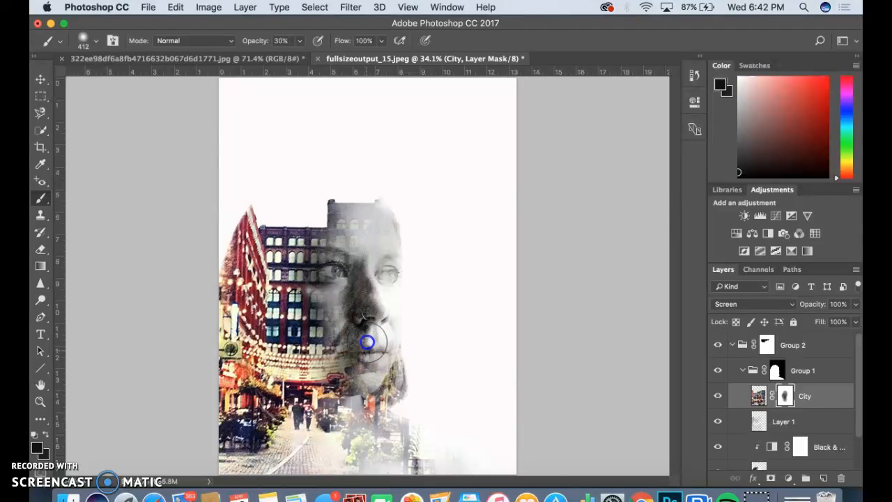
{"action": "mouse_move", "coordinate": [385, 388]}
{"action": "left_mouse_down"}
{"action": "mouse_move", "coordinate": [388, 354]}
{"action": "mouse_move", "coordinate": [379, 414]}
{"action": "mouse_move", "coordinate": [375, 364]}
{"action": "mouse_move", "coordinate": [350, 366]}
{"action": "mouse_move", "coordinate": [347, 381]}
{"action": "mouse_move", "coordinate": [327, 351]}
{"action": "mouse_move", "coordinate": [308, 295]}
{"action": "mouse_move", "coordinate": [310, 268]}
{"action": "left_mouse_up"}
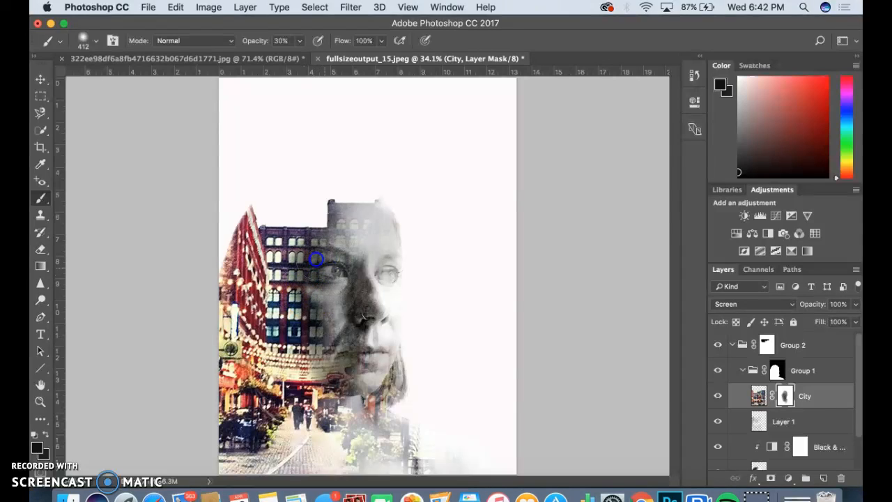
{"action": "mouse_move", "coordinate": [355, 268]}
{"action": "left_mouse_down"}
{"action": "mouse_move", "coordinate": [374, 265]}
{"action": "mouse_move", "coordinate": [368, 360]}
{"action": "mouse_move", "coordinate": [356, 379]}
{"action": "mouse_move", "coordinate": [389, 392]}
{"action": "mouse_move", "coordinate": [369, 430]}
{"action": "mouse_move", "coordinate": [429, 437]}
{"action": "left_mouse_up"}
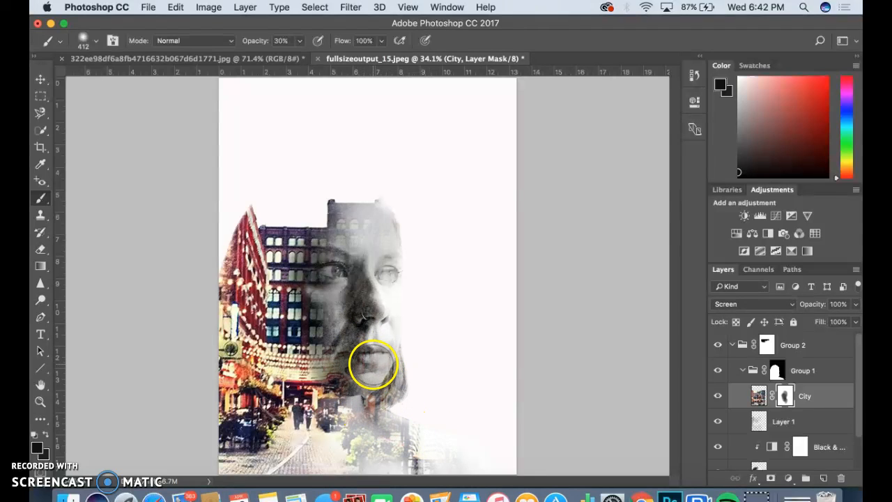
{"action": "mouse_move", "coordinate": [367, 363]}
{"action": "left_mouse_down"}
{"action": "mouse_move", "coordinate": [364, 355]}
{"action": "mouse_move", "coordinate": [384, 365]}
{"action": "mouse_move", "coordinate": [378, 414]}
{"action": "left_mouse_up"}
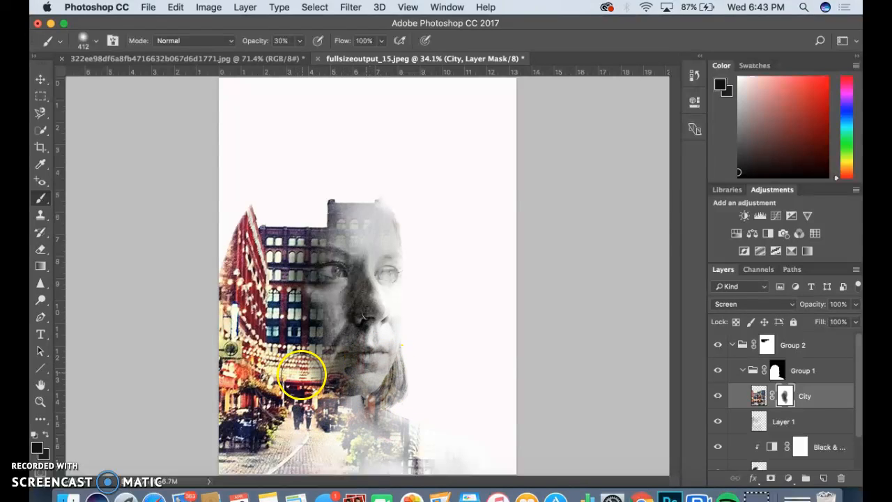
Mask the red building's left edge and peak, the lower-right plants, and the building over the forehead.
{"action": "mouse_move", "coordinate": [233, 273]}
{"action": "left_mouse_down"}
{"action": "mouse_move", "coordinate": [214, 252]}
{"action": "mouse_move", "coordinate": [214, 292]}
{"action": "mouse_move", "coordinate": [228, 221]}
{"action": "mouse_move", "coordinate": [219, 277]}
{"action": "mouse_move", "coordinate": [239, 220]}
{"action": "mouse_move", "coordinate": [221, 277]}
{"action": "mouse_move", "coordinate": [233, 232]}
{"action": "mouse_move", "coordinate": [215, 352]}
{"action": "mouse_move", "coordinate": [240, 207]}
{"action": "mouse_move", "coordinate": [242, 230]}
{"action": "mouse_move", "coordinate": [250, 213]}
{"action": "mouse_move", "coordinate": [252, 253]}
{"action": "left_mouse_up"}
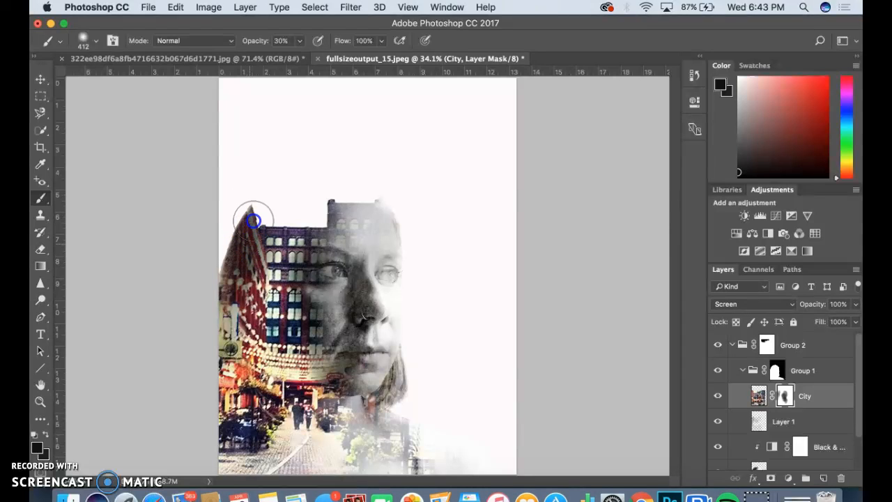
{"action": "mouse_move", "coordinate": [251, 211]}
{"action": "left_mouse_down"}
{"action": "mouse_move", "coordinate": [227, 313]}
{"action": "mouse_move", "coordinate": [233, 258]}
{"action": "mouse_move", "coordinate": [240, 238]}
{"action": "mouse_move", "coordinate": [232, 322]}
{"action": "mouse_move", "coordinate": [253, 213]}
{"action": "mouse_move", "coordinate": [250, 280]}
{"action": "mouse_move", "coordinate": [242, 225]}
{"action": "mouse_move", "coordinate": [236, 287]}
{"action": "left_mouse_up"}
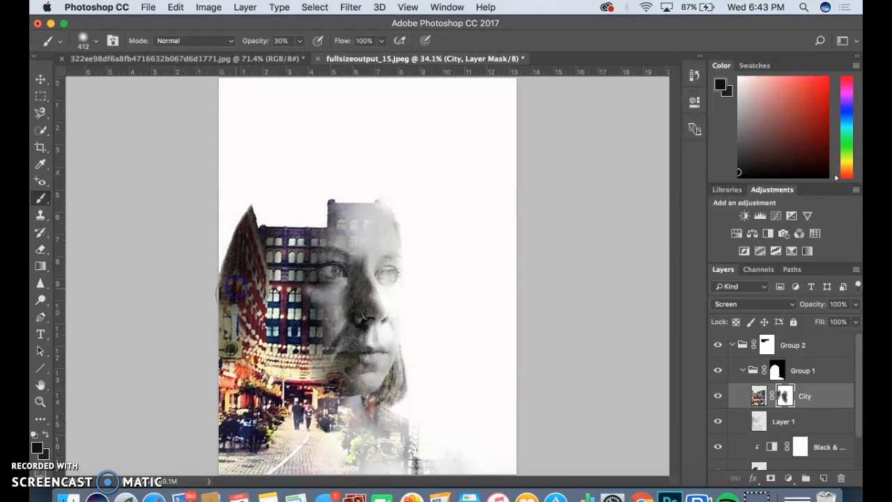
{"action": "mouse_move", "coordinate": [253, 246]}
{"action": "left_mouse_down"}
{"action": "mouse_move", "coordinate": [237, 348]}
{"action": "mouse_move", "coordinate": [242, 367]}
{"action": "mouse_move", "coordinate": [319, 393]}
{"action": "mouse_move", "coordinate": [266, 367]}
{"action": "mouse_move", "coordinate": [312, 391]}
{"action": "mouse_move", "coordinate": [277, 367]}
{"action": "mouse_move", "coordinate": [291, 367]}
{"action": "mouse_move", "coordinate": [337, 395]}
{"action": "mouse_move", "coordinate": [254, 375]}
{"action": "left_mouse_up"}
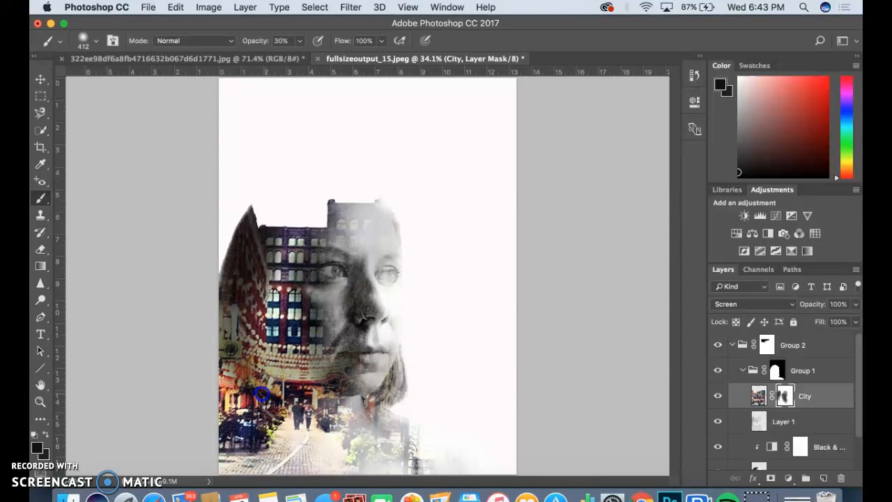
{"action": "mouse_move", "coordinate": [427, 452]}
{"action": "left_mouse_down"}
{"action": "mouse_move", "coordinate": [466, 466]}
{"action": "mouse_move", "coordinate": [396, 422]}
{"action": "mouse_move", "coordinate": [441, 454]}
{"action": "mouse_move", "coordinate": [482, 463]}
{"action": "mouse_move", "coordinate": [405, 441]}
{"action": "mouse_move", "coordinate": [434, 458]}
{"action": "mouse_move", "coordinate": [412, 453]}
{"action": "mouse_move", "coordinate": [410, 421]}
{"action": "mouse_move", "coordinate": [406, 455]}
{"action": "mouse_move", "coordinate": [398, 423]}
{"action": "mouse_move", "coordinate": [411, 435]}
{"action": "mouse_move", "coordinate": [412, 462]}
{"action": "mouse_move", "coordinate": [408, 407]}
{"action": "mouse_move", "coordinate": [400, 441]}
{"action": "mouse_move", "coordinate": [372, 431]}
{"action": "mouse_move", "coordinate": [406, 451]}
{"action": "mouse_move", "coordinate": [388, 419]}
{"action": "mouse_move", "coordinate": [399, 423]}
{"action": "mouse_move", "coordinate": [366, 401]}
{"action": "mouse_move", "coordinate": [495, 468]}
{"action": "mouse_move", "coordinate": [431, 461]}
{"action": "mouse_move", "coordinate": [442, 474]}
{"action": "mouse_move", "coordinate": [409, 460]}
{"action": "mouse_move", "coordinate": [405, 440]}
{"action": "mouse_move", "coordinate": [407, 470]}
{"action": "mouse_move", "coordinate": [398, 416]}
{"action": "mouse_move", "coordinate": [358, 395]}
{"action": "left_mouse_up"}
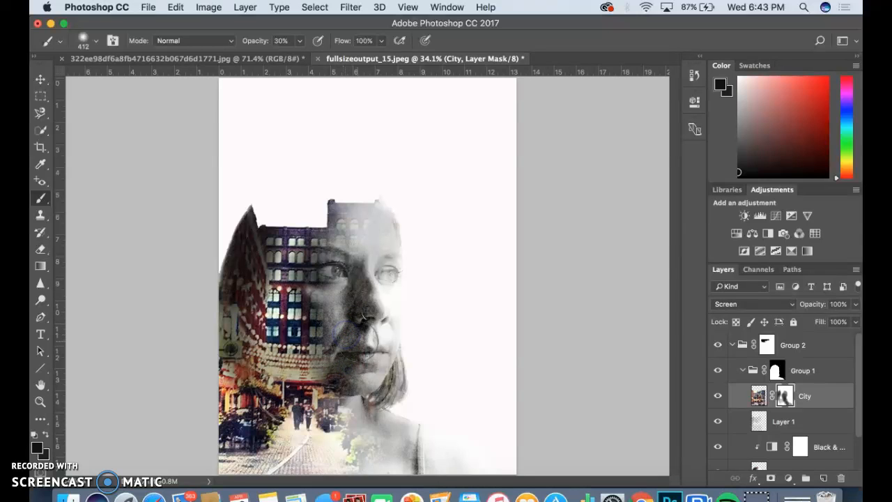
{"action": "mouse_move", "coordinate": [350, 248]}
{"action": "left_mouse_down"}
{"action": "mouse_move", "coordinate": [379, 203]}
{"action": "mouse_move", "coordinate": [381, 228]}
{"action": "mouse_move", "coordinate": [392, 232]}
{"action": "mouse_move", "coordinate": [379, 291]}
{"action": "mouse_move", "coordinate": [349, 303]}
{"action": "mouse_move", "coordinate": [311, 291]}
{"action": "mouse_move", "coordinate": [321, 300]}
{"action": "mouse_move", "coordinate": [299, 301]}
{"action": "mouse_move", "coordinate": [303, 316]}
{"action": "mouse_move", "coordinate": [322, 313]}
{"action": "mouse_move", "coordinate": [290, 259]}
{"action": "mouse_move", "coordinate": [312, 243]}
{"action": "mouse_move", "coordinate": [351, 254]}
{"action": "mouse_move", "coordinate": [366, 224]}
{"action": "left_mouse_up"}
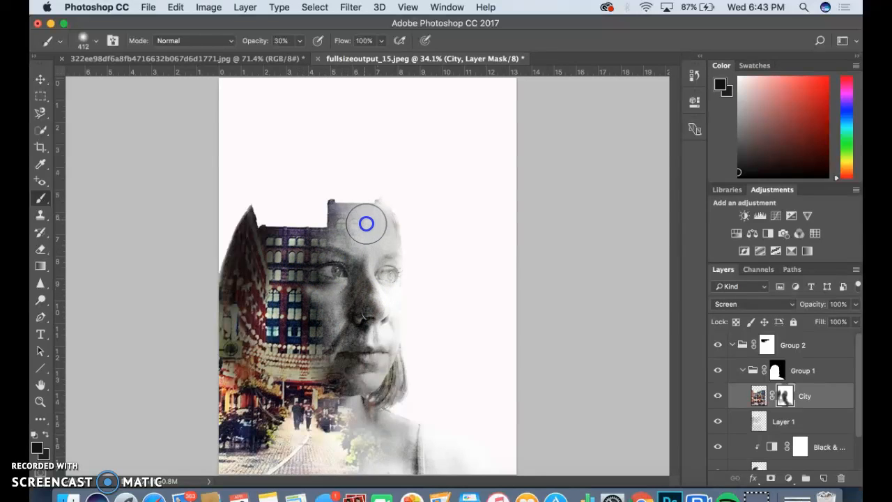
{"action": "mouse_move", "coordinate": [278, 383]}
{"action": "left_mouse_down"}
{"action": "mouse_move", "coordinate": [304, 377]}
{"action": "mouse_move", "coordinate": [263, 330]}
{"action": "left_mouse_up"}
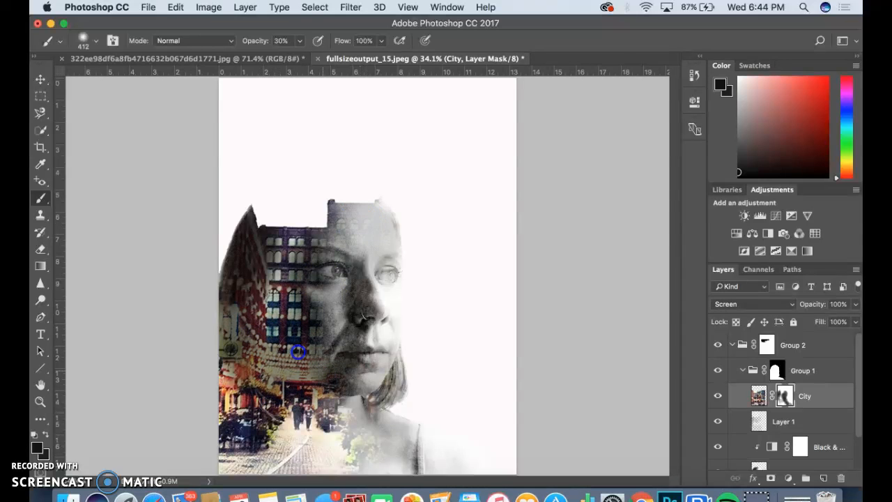
On Layer 1, darken the cheek, street walkers, forehead building top and lower building area.
{"action": "left_click", "coordinate": [782, 423]}
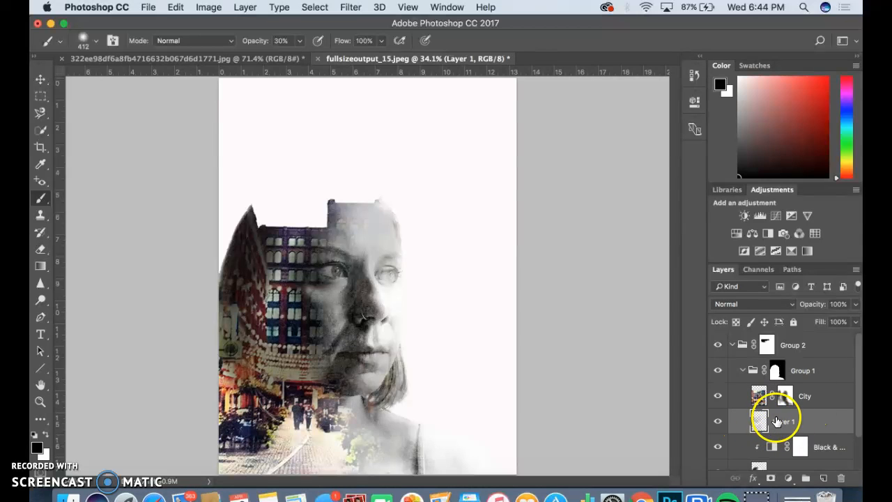
{"action": "left_click_drag", "start_coordinate": [323, 303], "coordinate": [323, 303]}
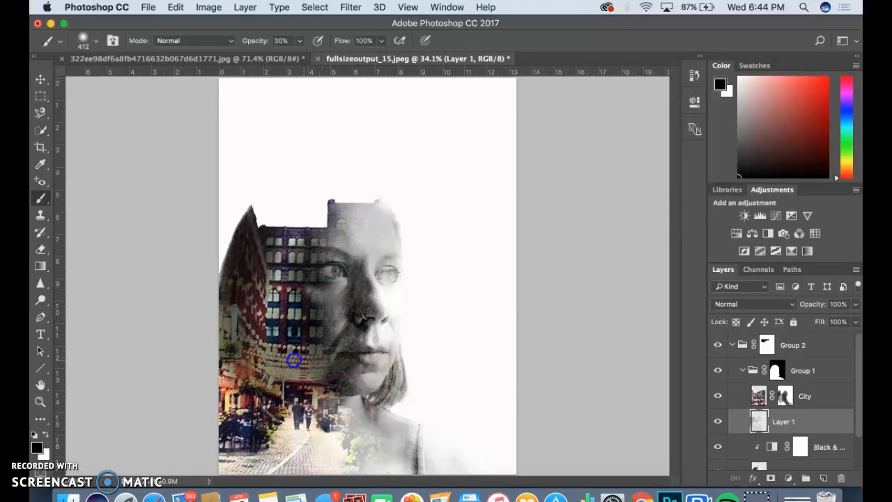
{"action": "mouse_move", "coordinate": [300, 421]}
{"action": "left_mouse_down"}
{"action": "mouse_move", "coordinate": [291, 461]}
{"action": "mouse_move", "coordinate": [252, 450]}
{"action": "mouse_move", "coordinate": [289, 452]}
{"action": "mouse_move", "coordinate": [351, 430]}
{"action": "mouse_move", "coordinate": [367, 437]}
{"action": "mouse_move", "coordinate": [356, 421]}
{"action": "mouse_move", "coordinate": [368, 431]}
{"action": "mouse_move", "coordinate": [359, 433]}
{"action": "mouse_move", "coordinate": [369, 453]}
{"action": "mouse_move", "coordinate": [346, 435]}
{"action": "mouse_move", "coordinate": [358, 411]}
{"action": "left_mouse_up"}
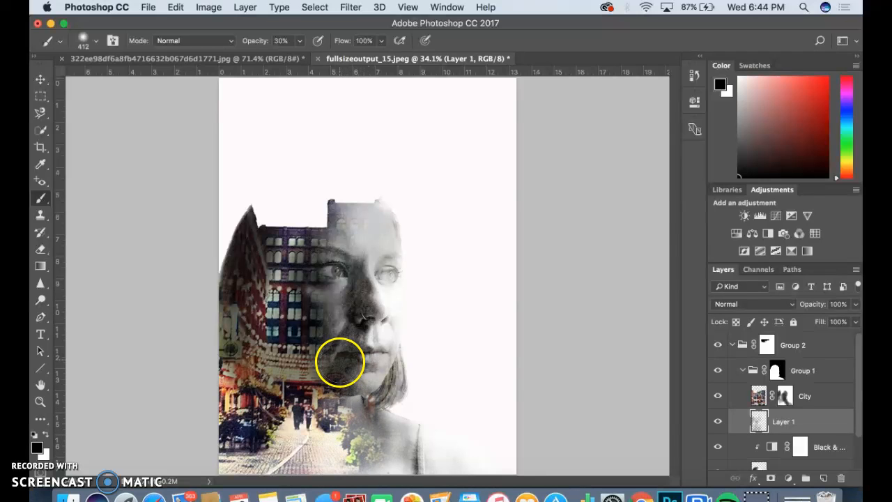
{"action": "mouse_move", "coordinate": [358, 245]}
{"action": "left_mouse_down"}
{"action": "mouse_move", "coordinate": [379, 225]}
{"action": "mouse_move", "coordinate": [358, 230]}
{"action": "mouse_move", "coordinate": [366, 276]}
{"action": "mouse_move", "coordinate": [333, 315]}
{"action": "mouse_move", "coordinate": [303, 313]}
{"action": "mouse_move", "coordinate": [313, 307]}
{"action": "mouse_move", "coordinate": [298, 301]}
{"action": "mouse_move", "coordinate": [337, 302]}
{"action": "left_mouse_up"}
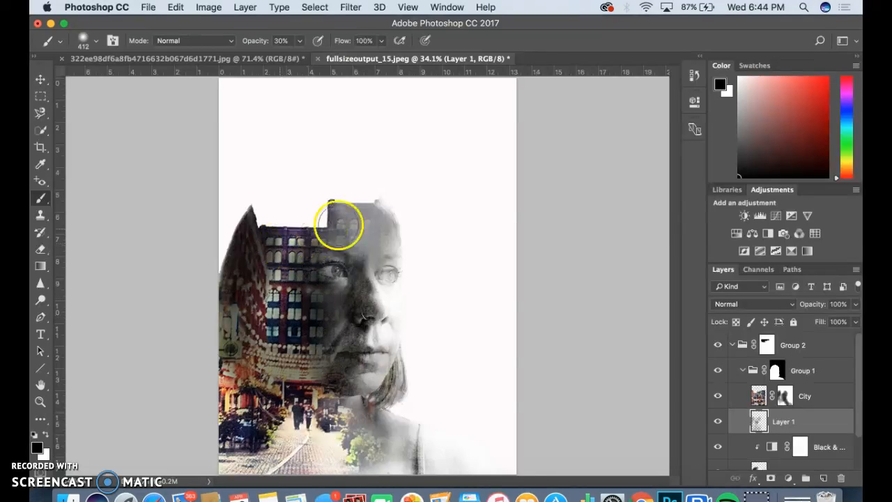
{"action": "mouse_move", "coordinate": [349, 222]}
{"action": "left_mouse_down"}
{"action": "mouse_move", "coordinate": [365, 213]}
{"action": "mouse_move", "coordinate": [369, 239]}
{"action": "mouse_move", "coordinate": [378, 195]}
{"action": "mouse_move", "coordinate": [375, 235]}
{"action": "left_mouse_up"}
{"action": "left_click_drag", "start_coordinate": [369, 303], "coordinate": [332, 320]}
{"action": "left_click_drag", "start_coordinate": [282, 348], "coordinate": [285, 353]}
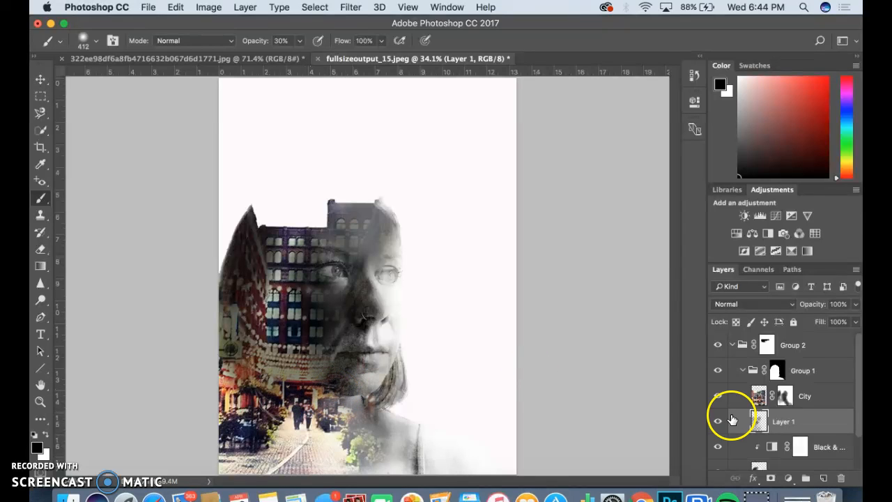
Target the City layer mask and brush over the cheek to let more city show through.
{"action": "left_click", "coordinate": [801, 395]}
{"action": "left_click", "coordinate": [786, 396]}
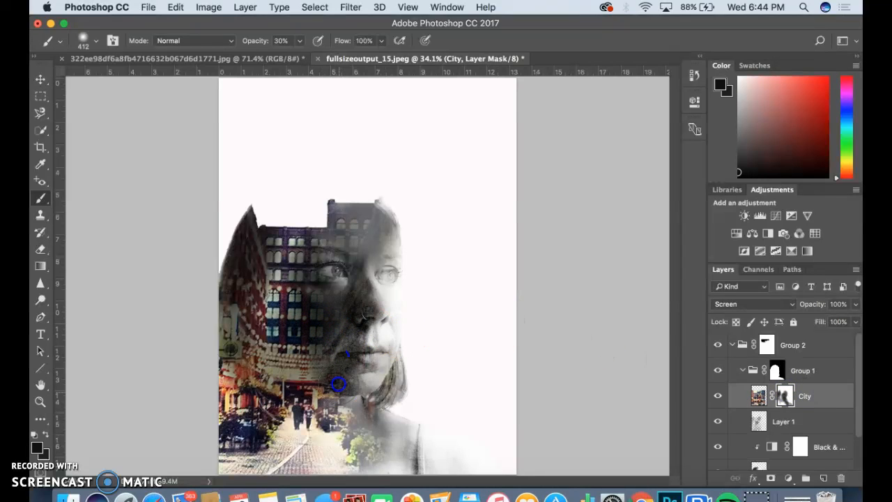
{"action": "mouse_move", "coordinate": [338, 377]}
{"action": "left_mouse_down"}
{"action": "mouse_move", "coordinate": [360, 339]}
{"action": "mouse_move", "coordinate": [355, 343]}
{"action": "mouse_move", "coordinate": [345, 312]}
{"action": "mouse_move", "coordinate": [322, 313]}
{"action": "left_mouse_up"}
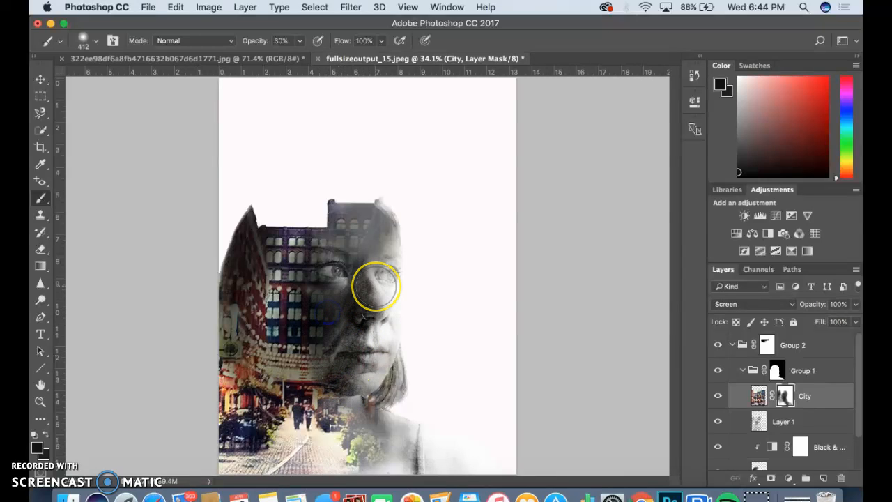